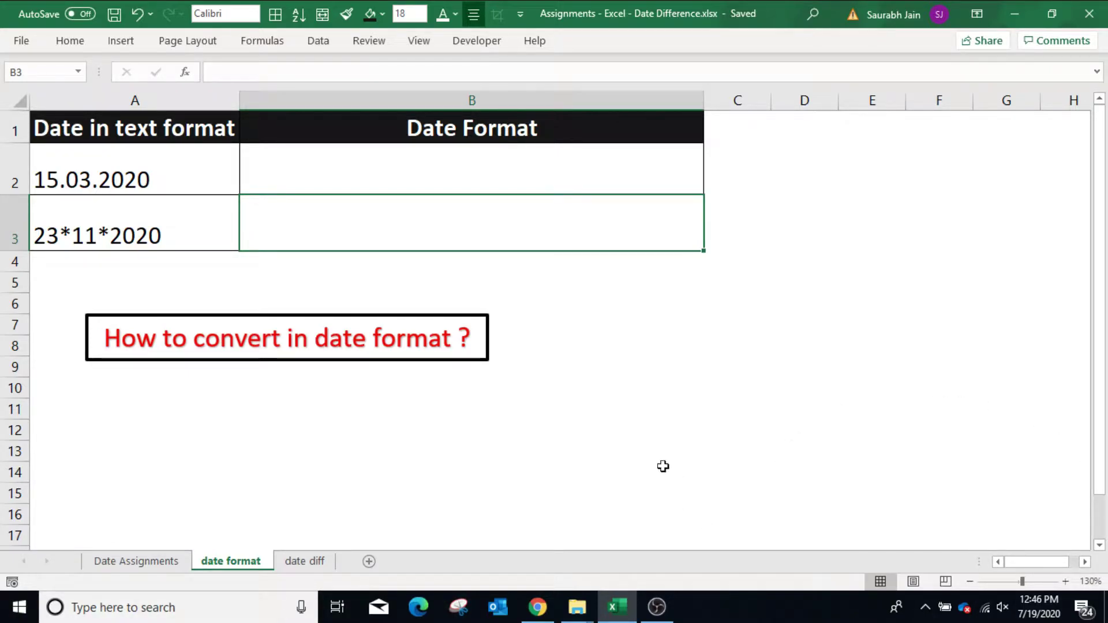
Try to convert the text date in A2 by applying the Date number format of type 03/14/12.
click(166, 185)
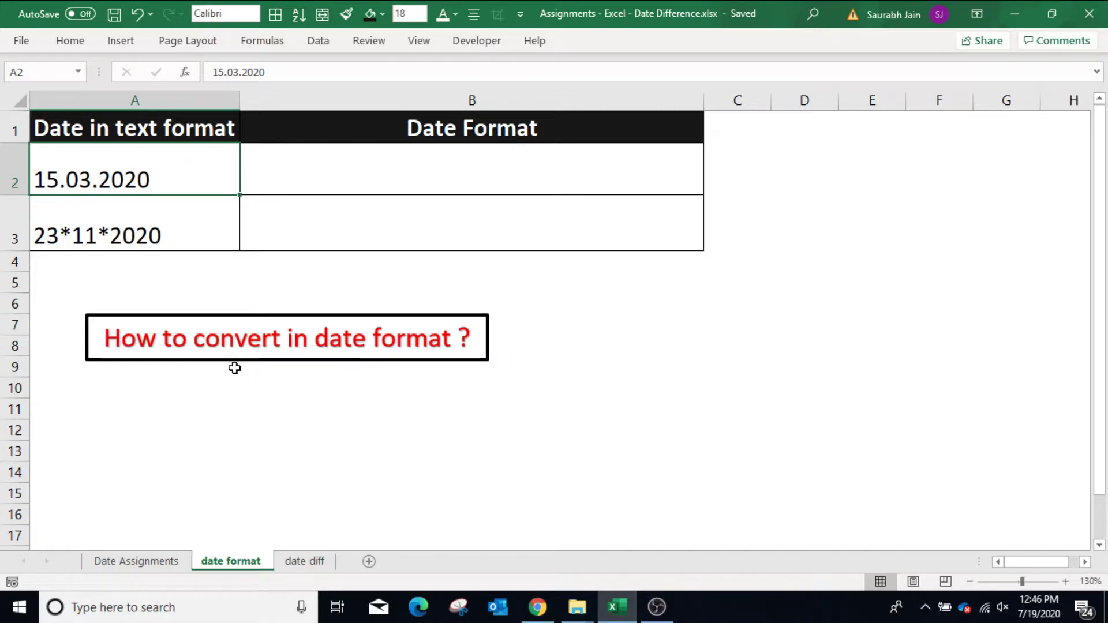
key(ctrl+1)
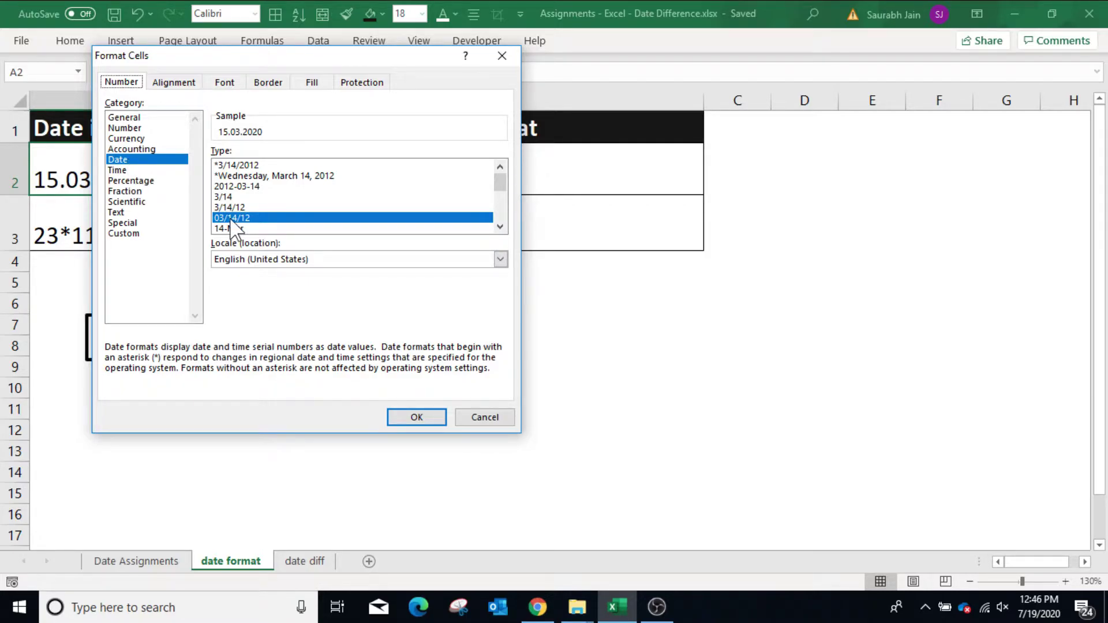
click(416, 417)
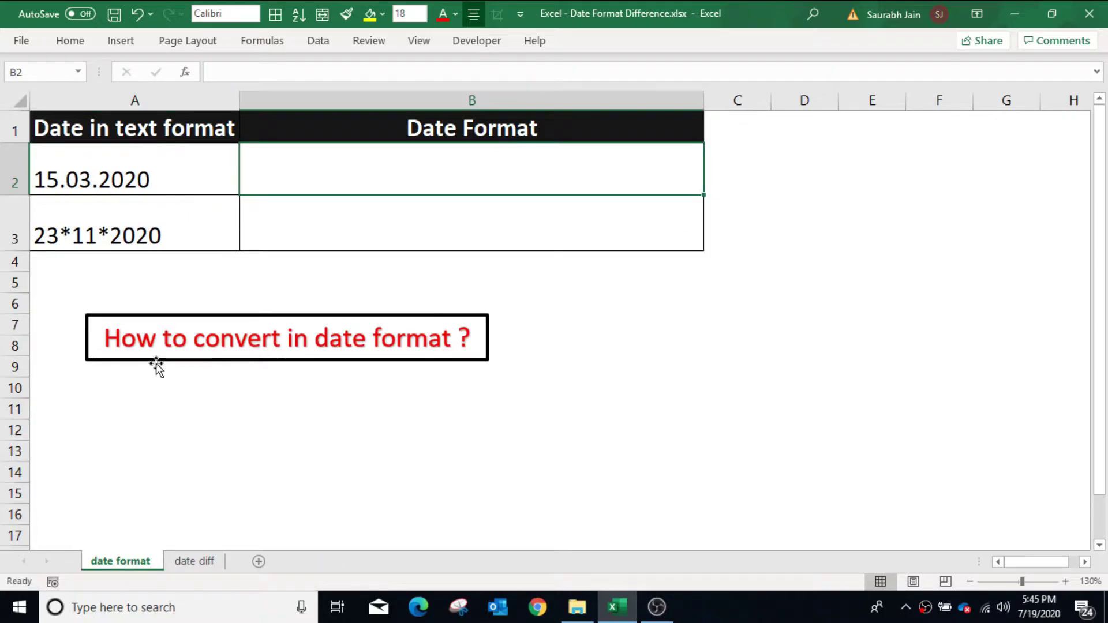
Start a DATE formula in B2 with RIGHT(A2,4) as its year argument.
text(=)
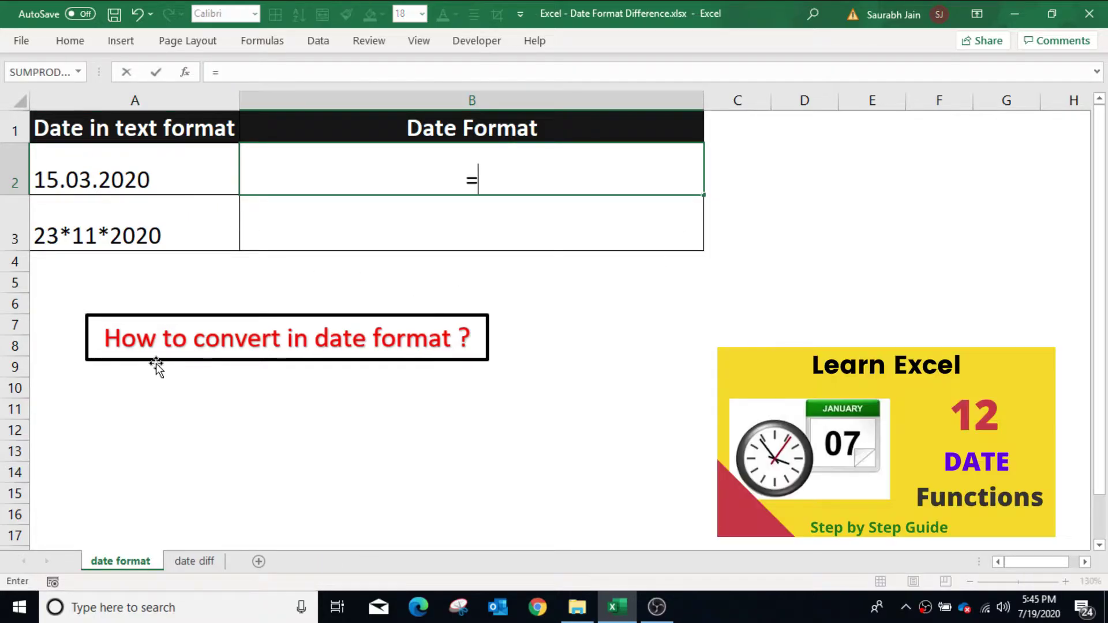
text(date()
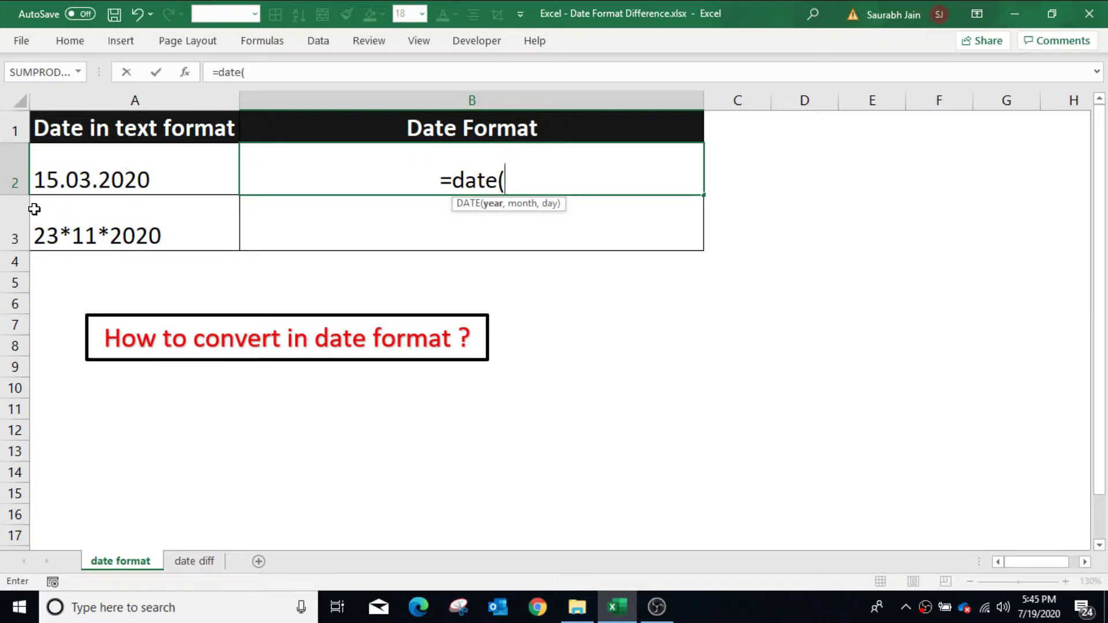
text(right)
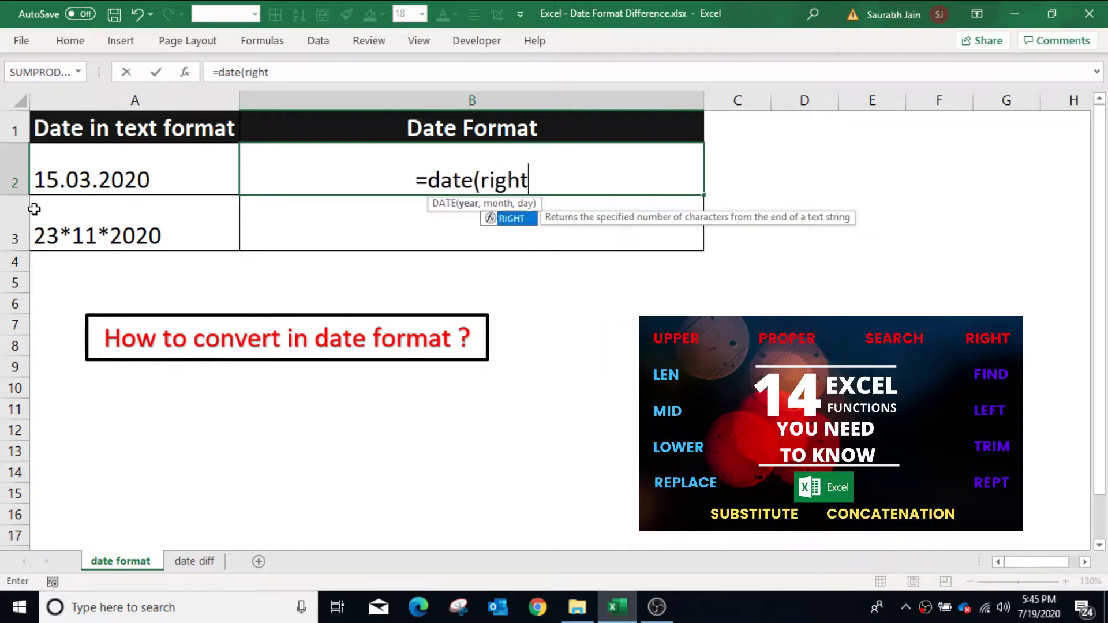
text(()
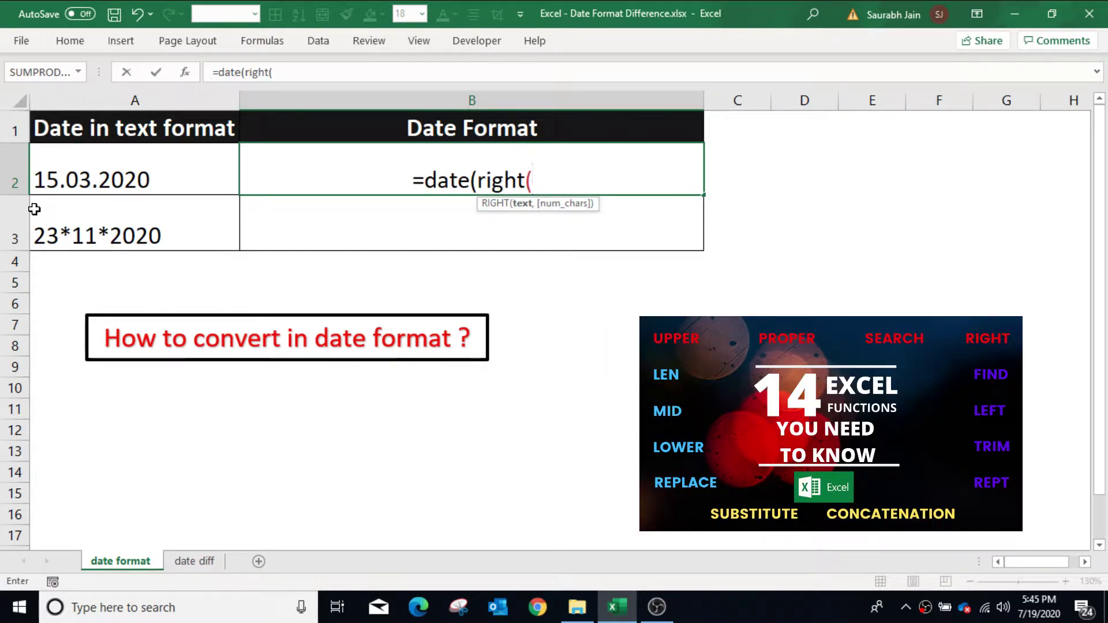
click(39, 181)
text(,4))
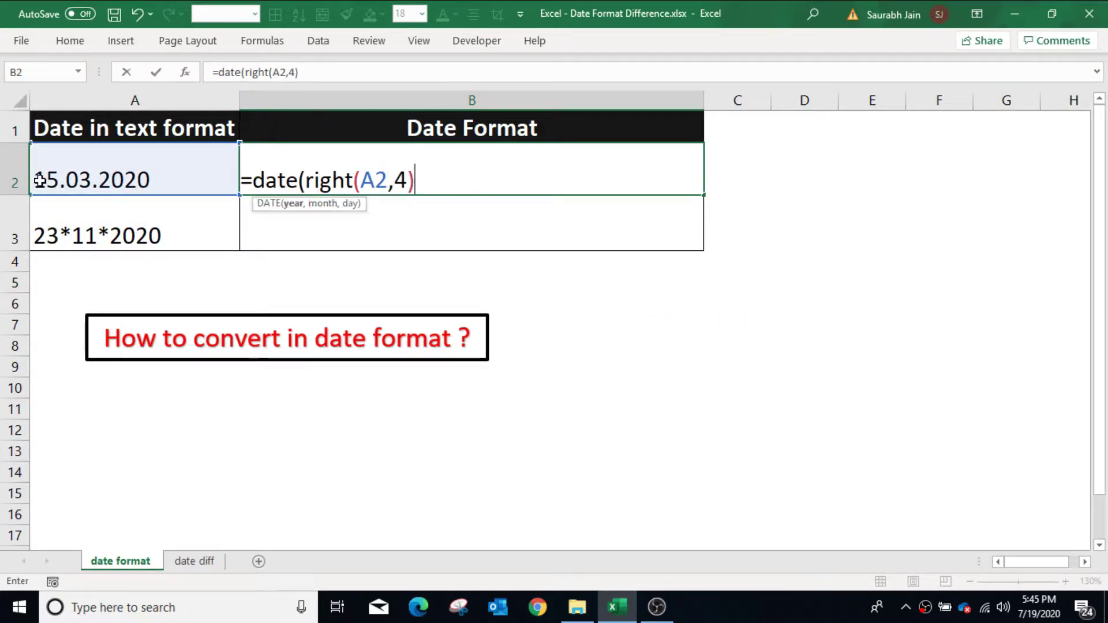
text(,)
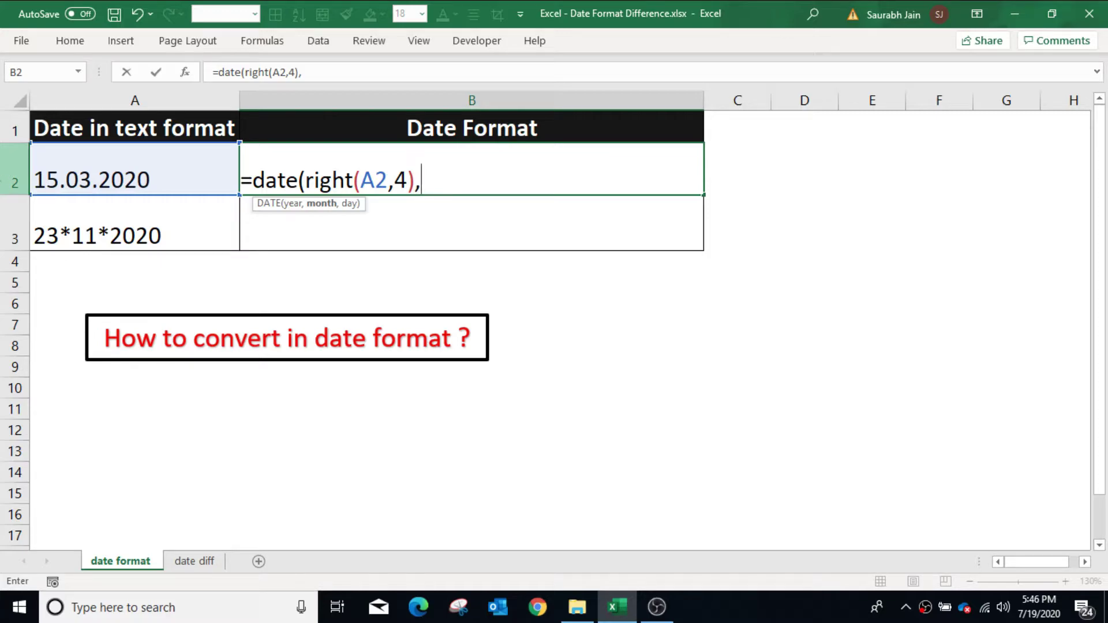
Add MID(A2,4,2) as the month argument of the DATE formula in B2.
text(mid()
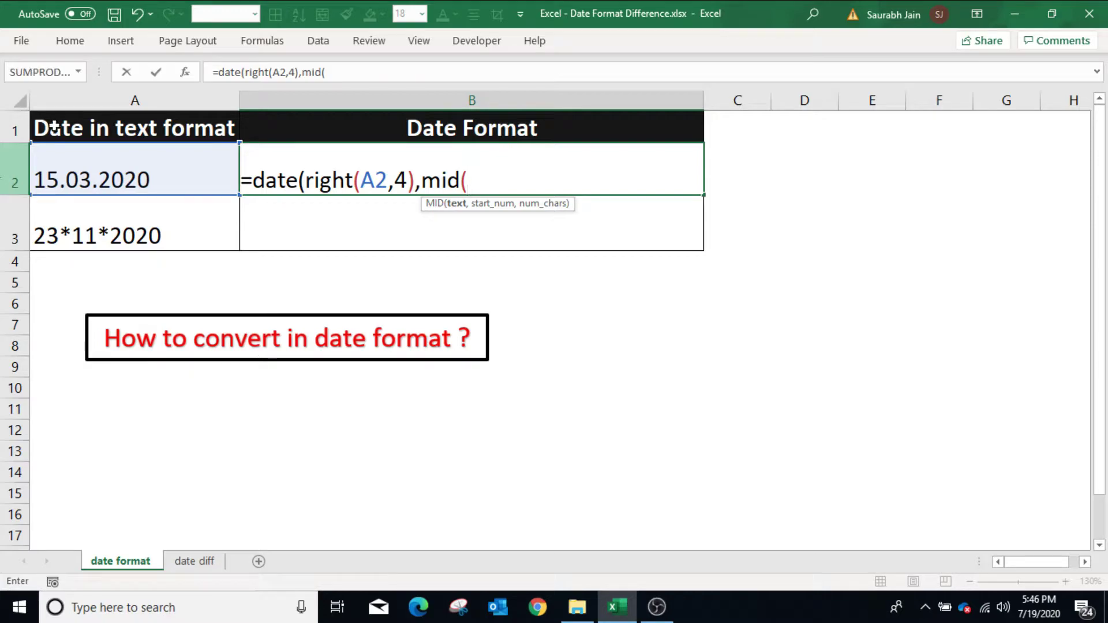
click(151, 182)
text(,)
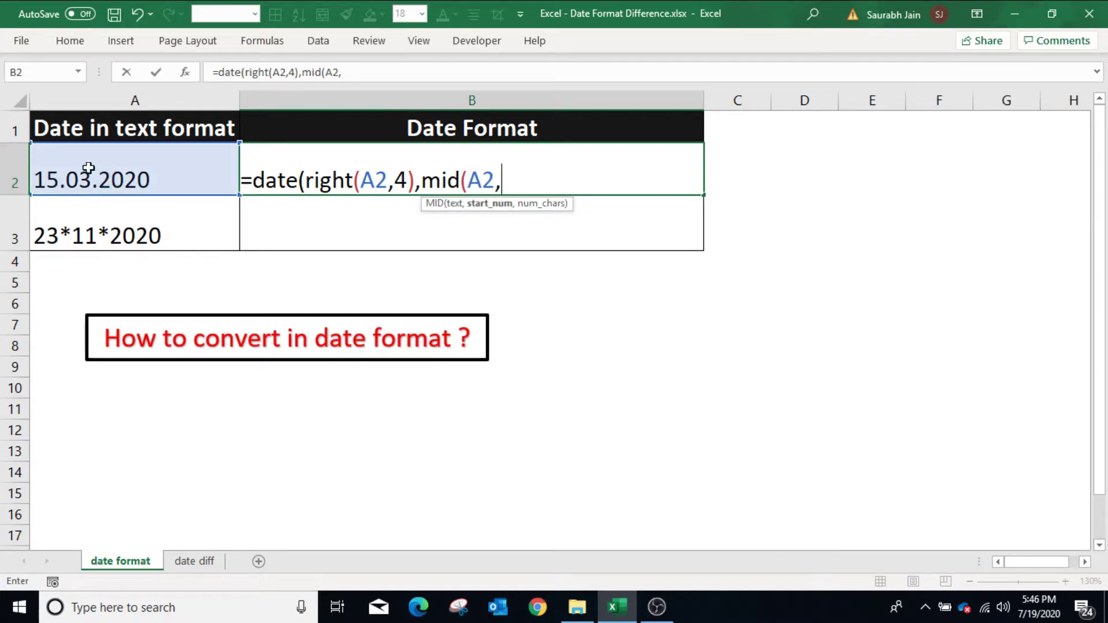
text(4,2)
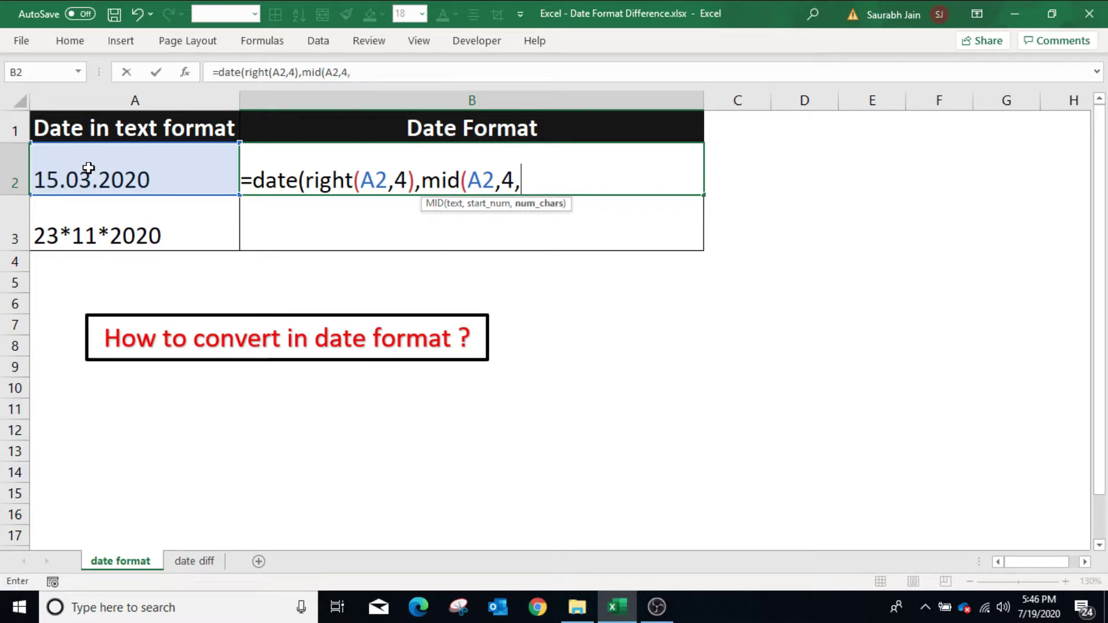
text(),)
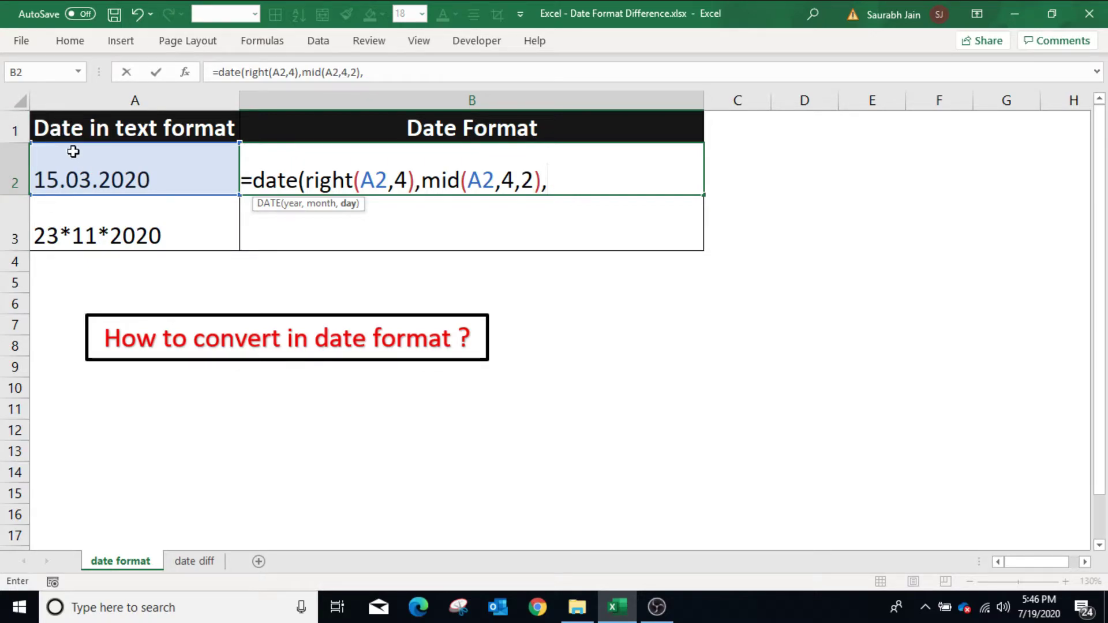
Complete the DATE formula in B2 with LEFT(A2,2) as the day argument and enter it.
text(left()
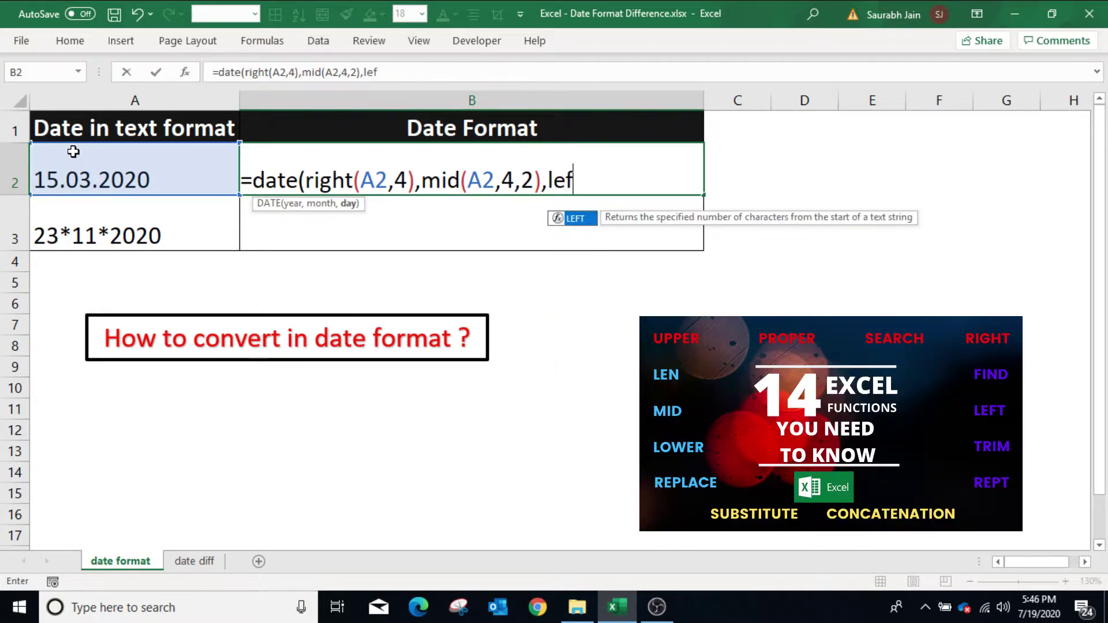
click(104, 163)
text(,2)
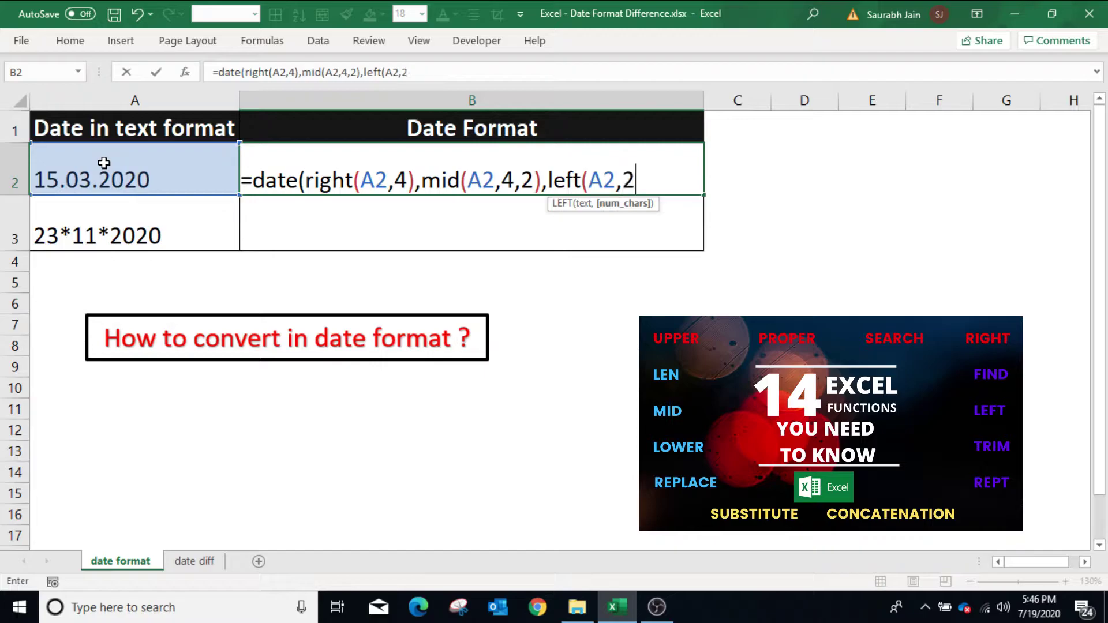
text())
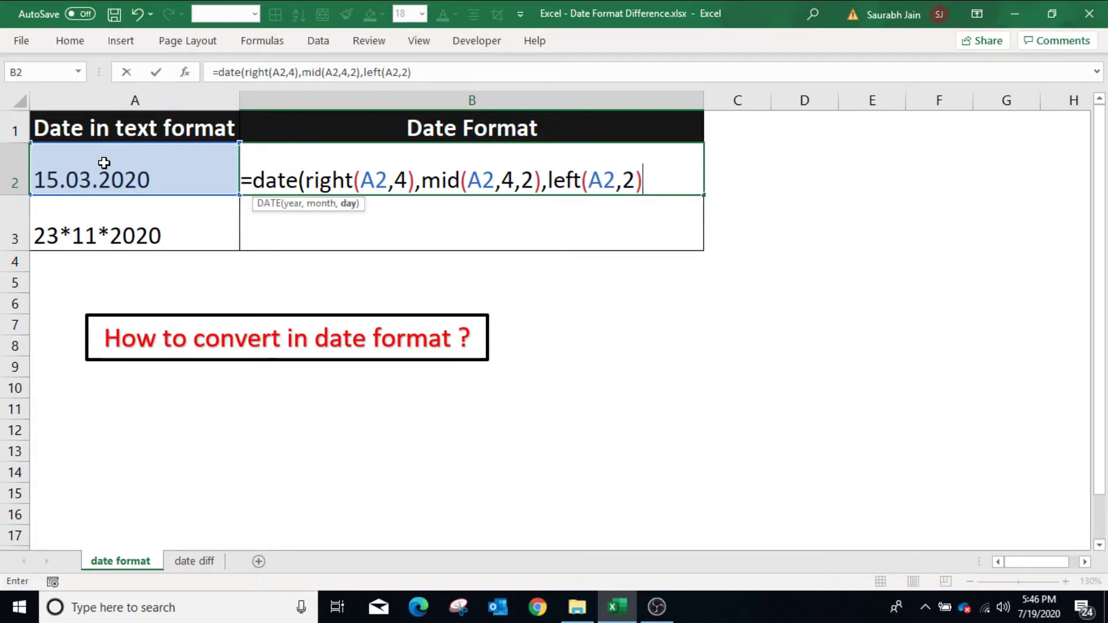
text())
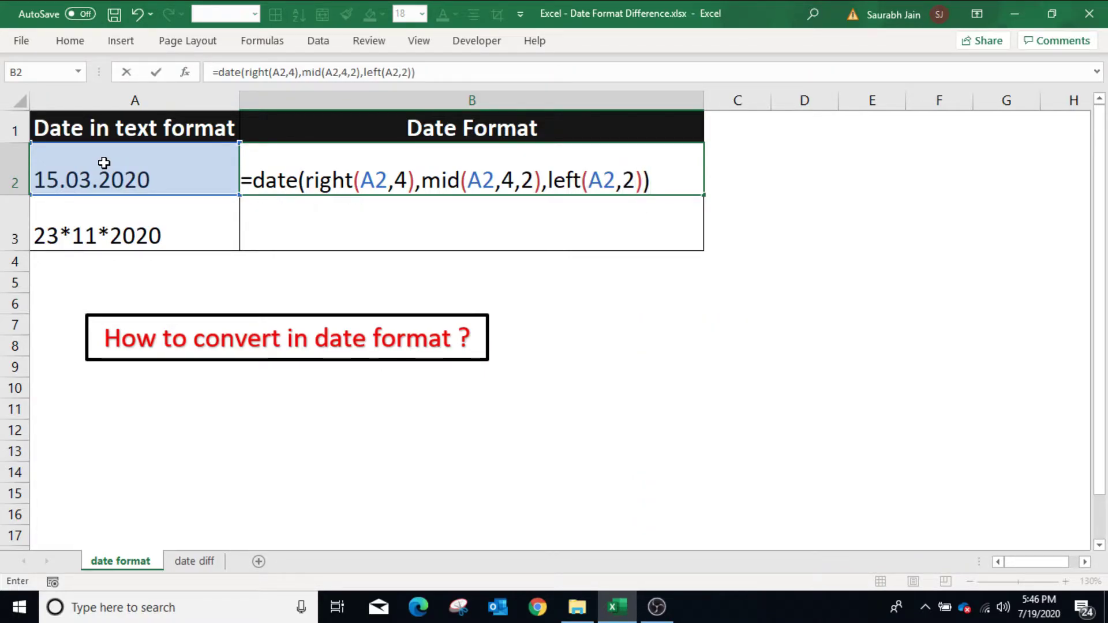
key(Return)
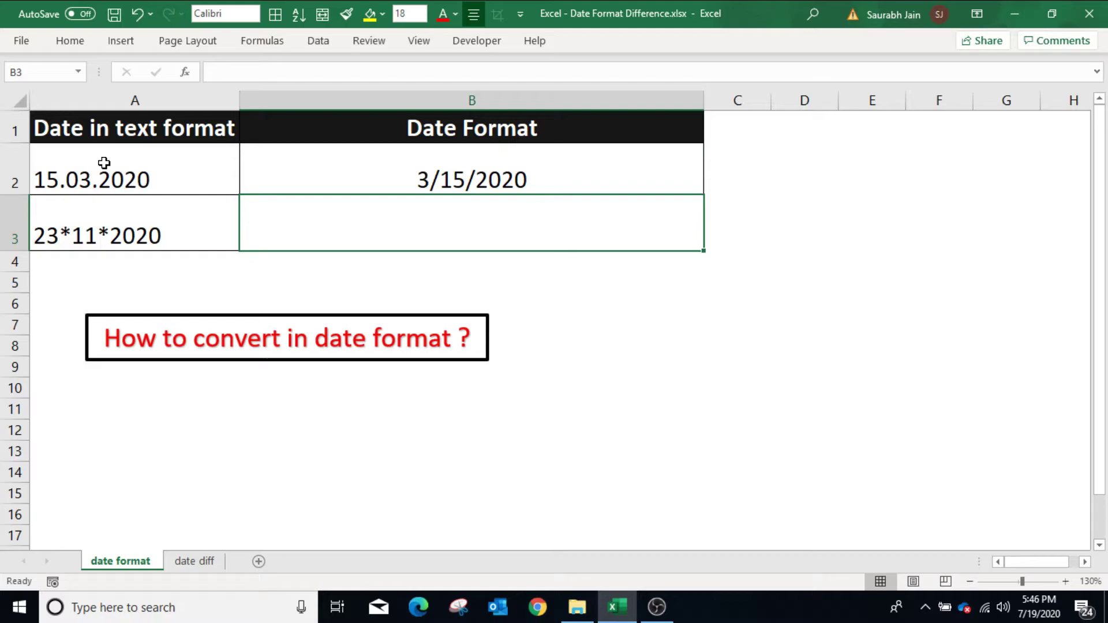
Copy the date conversion formula from B2 into B3.
key(Up)
key(ctrl+c)
key(Down)
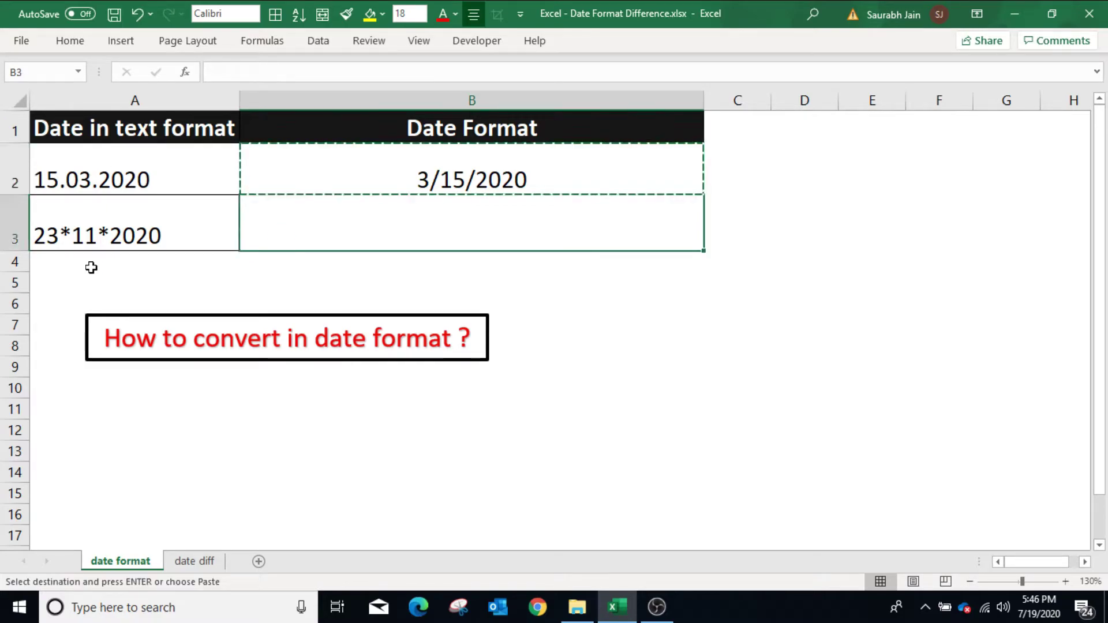
key(Return)
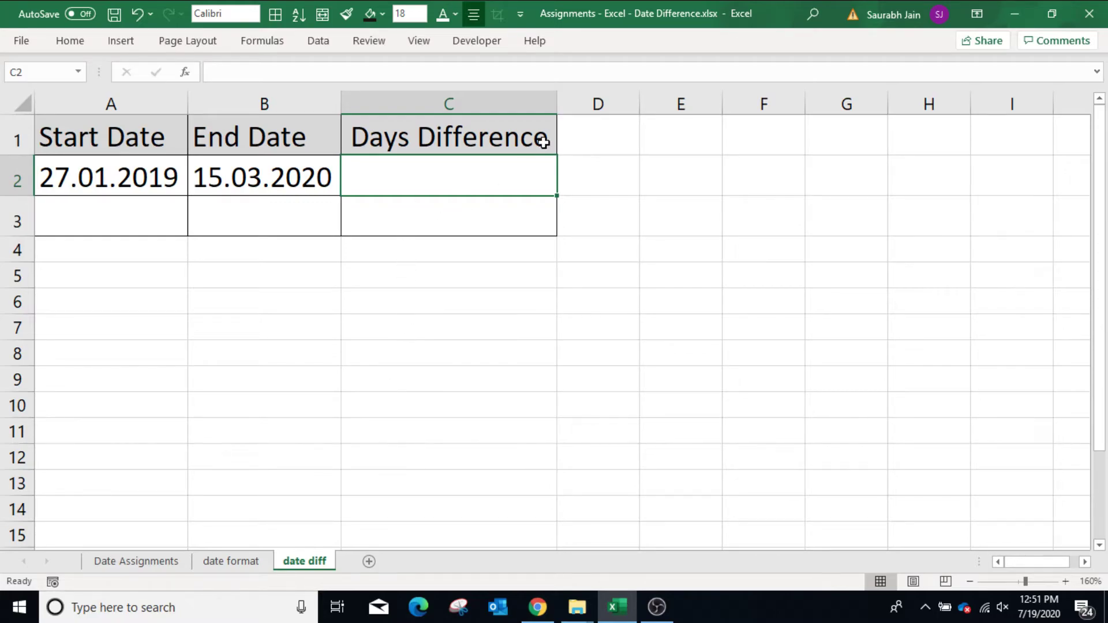
Widen the Days Difference column and start a DAYS formula in C2 whose end date is a DATE with RIGHT(B2,4) as the year.
double_click(555, 103)
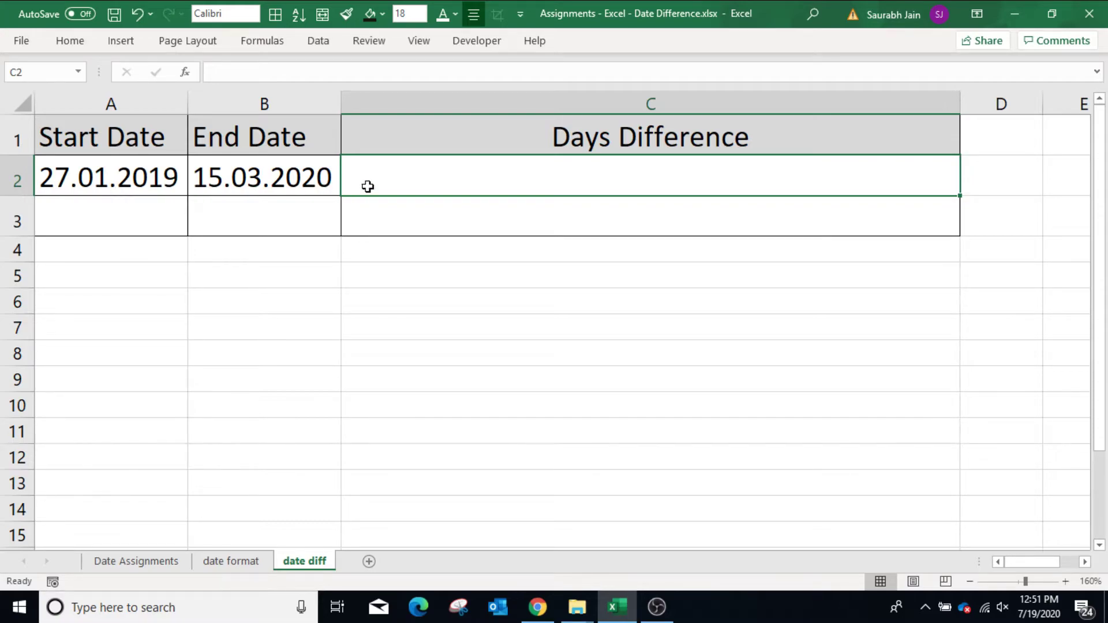
key(F2)
text(=da)
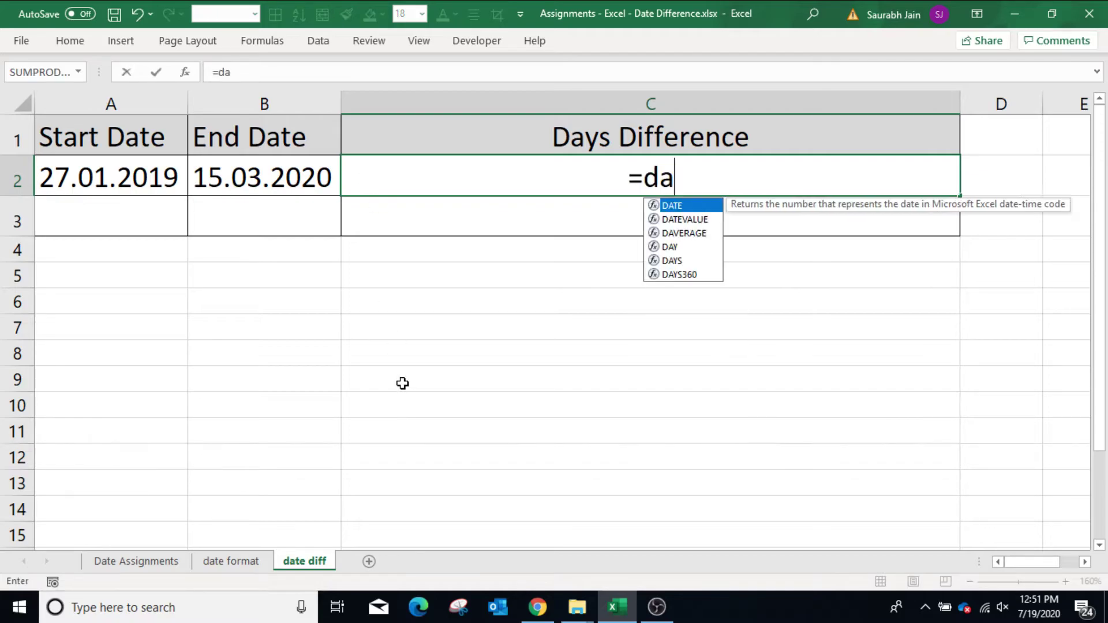
text(ys()
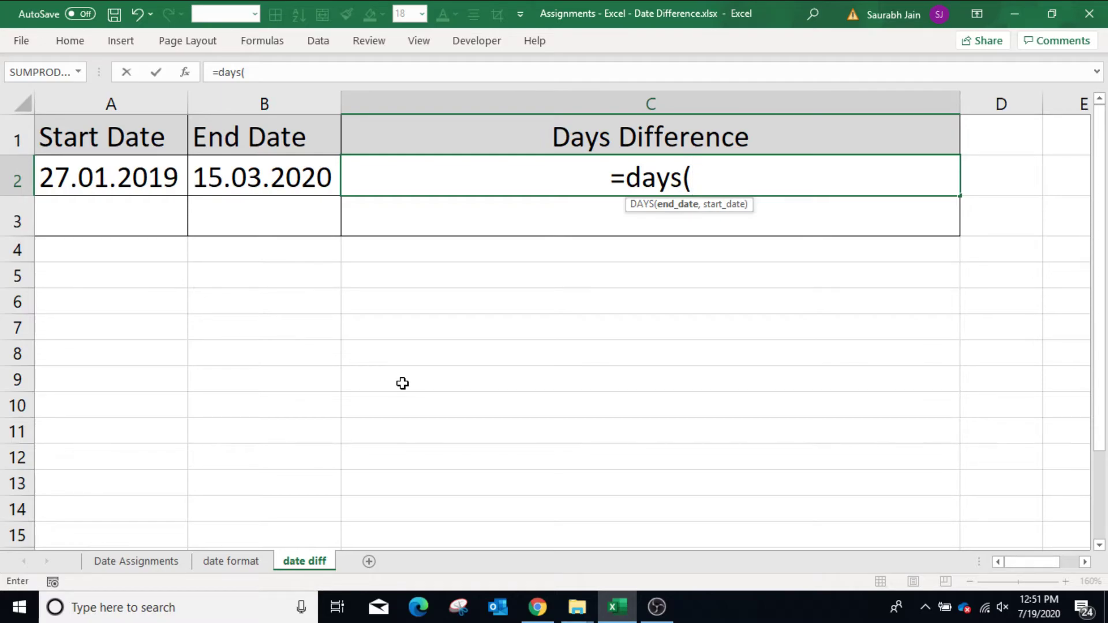
text(date(right()
click(301, 187)
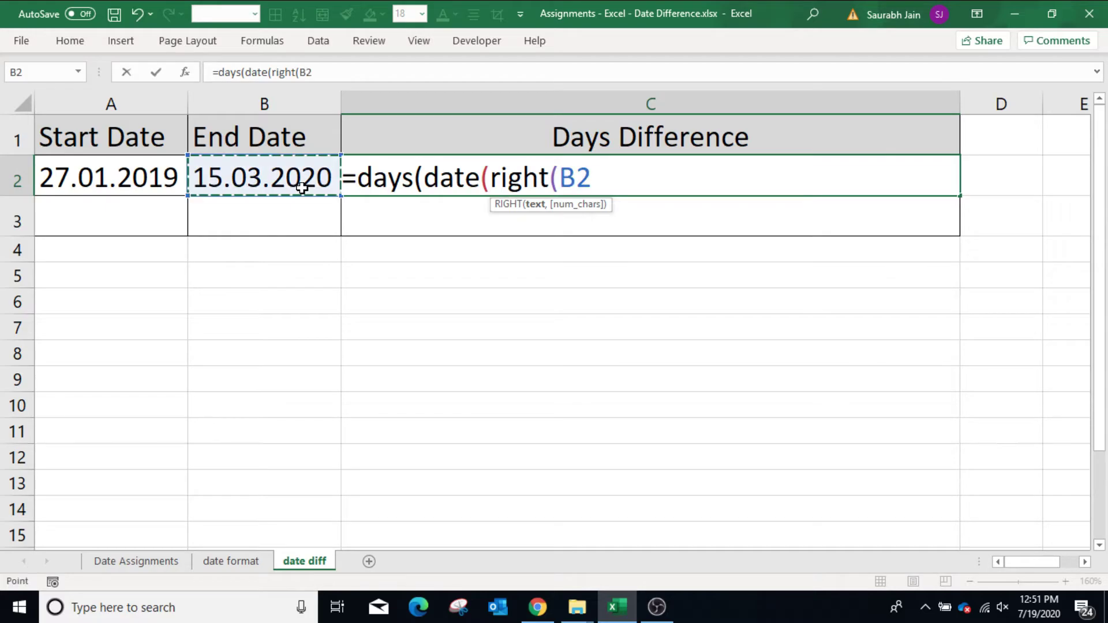
text(,4),)
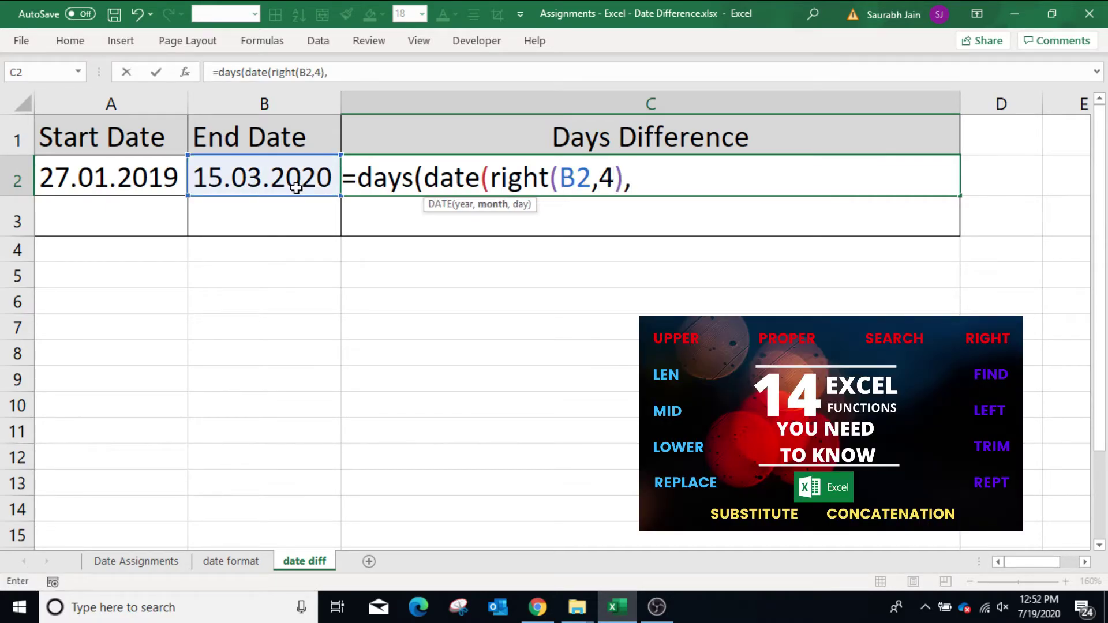
Complete the end-date argument of the DAYS formula with MID(B2,4,2) as the month and LEFT(B2,2) as the day.
text(mid()
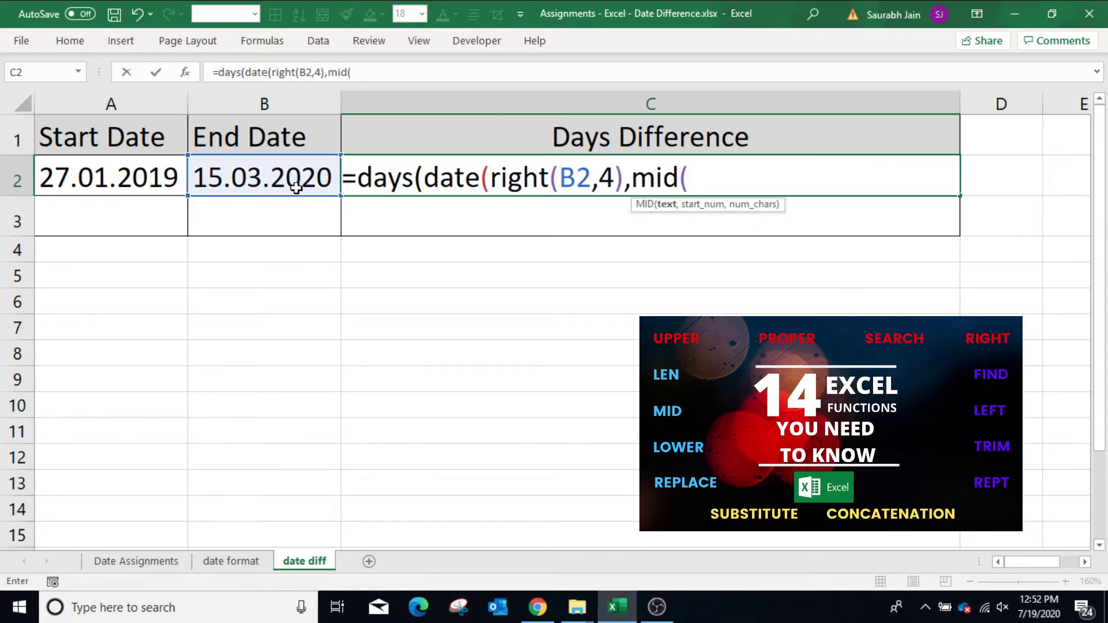
click(296, 187)
text(,4,)
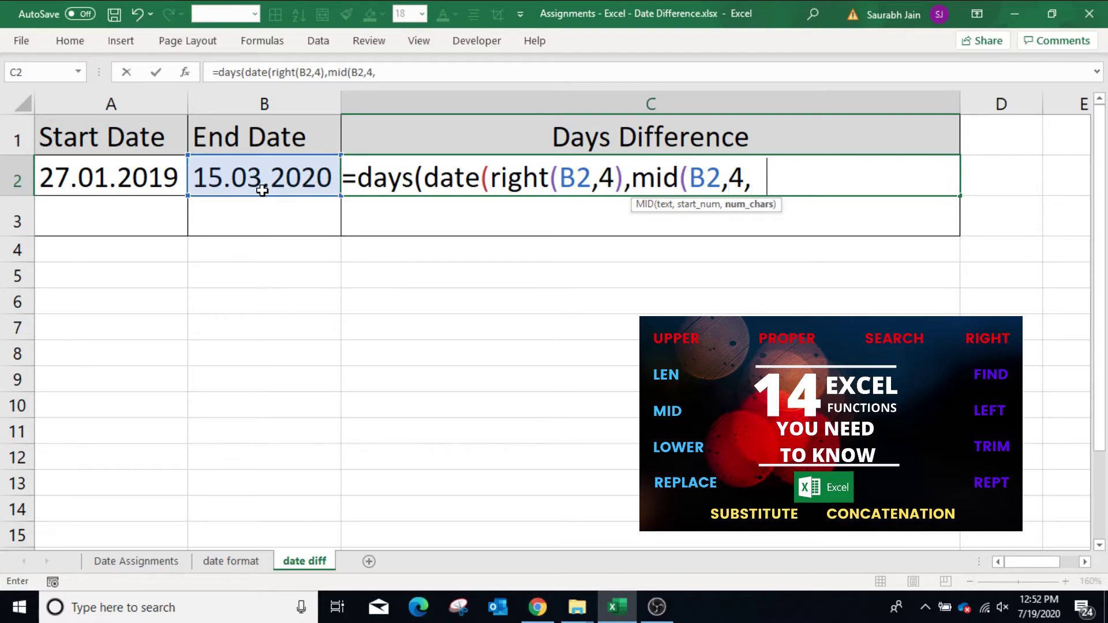
text(2),left()
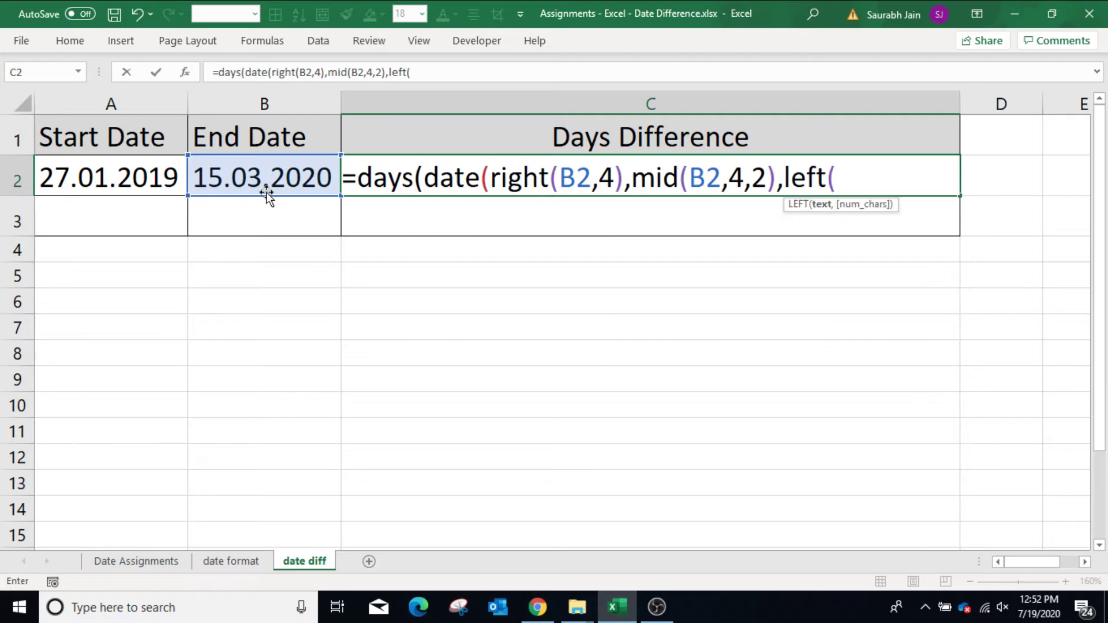
click(261, 186)
text(,2))
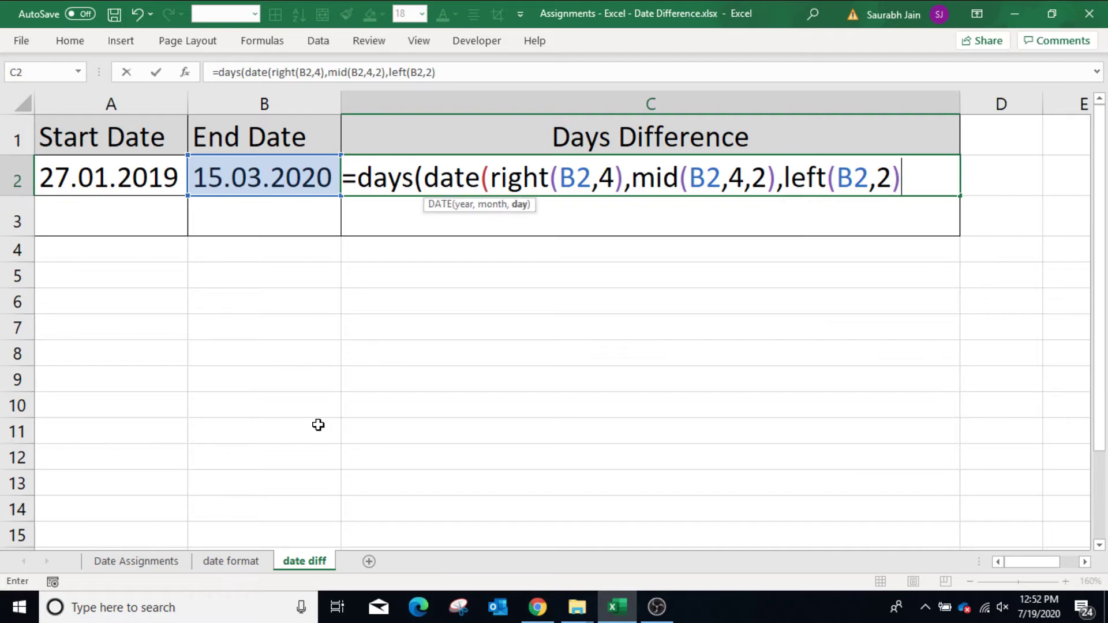
text(),)
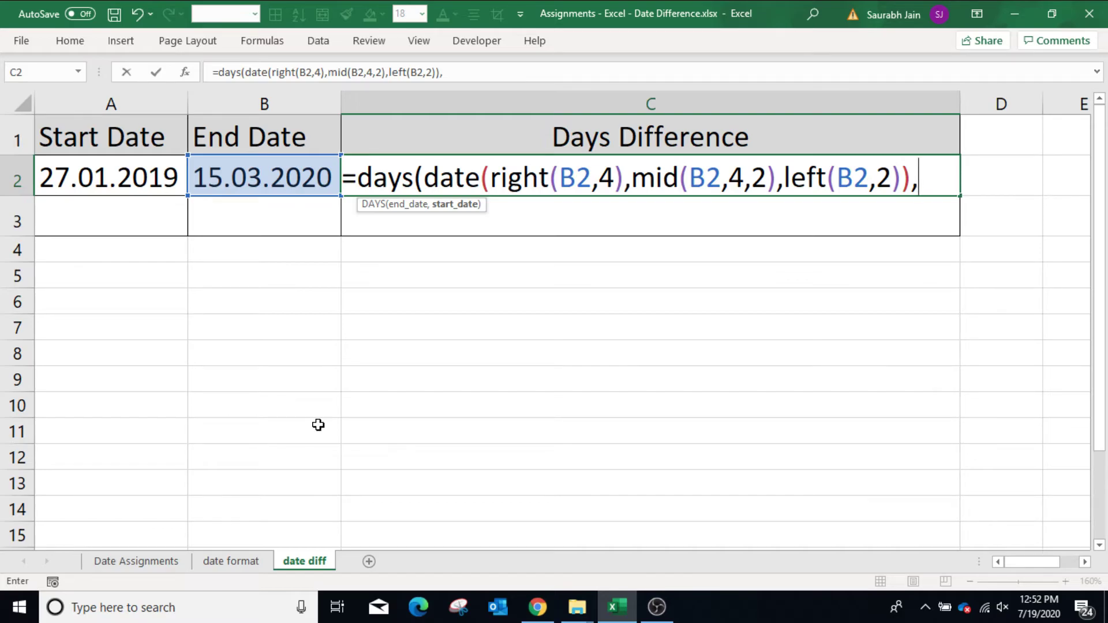
Add a DATE as the start-date argument of the DAYS formula, with RIGHT(A2,4) as the year and MID(A2,4,2) as the month.
text(date)
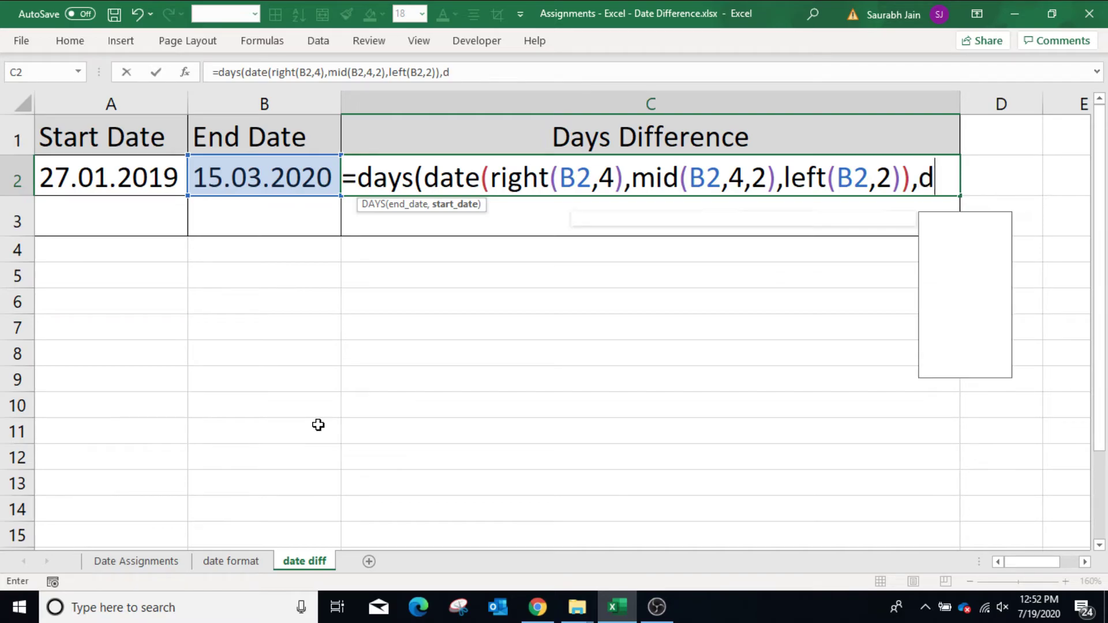
text((right)
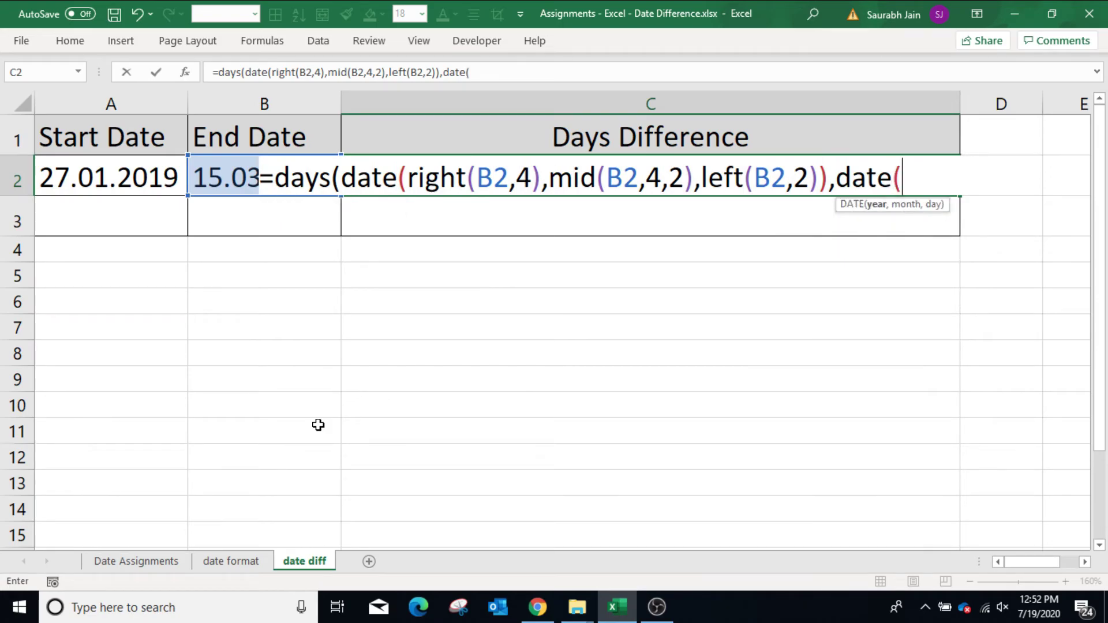
text(()
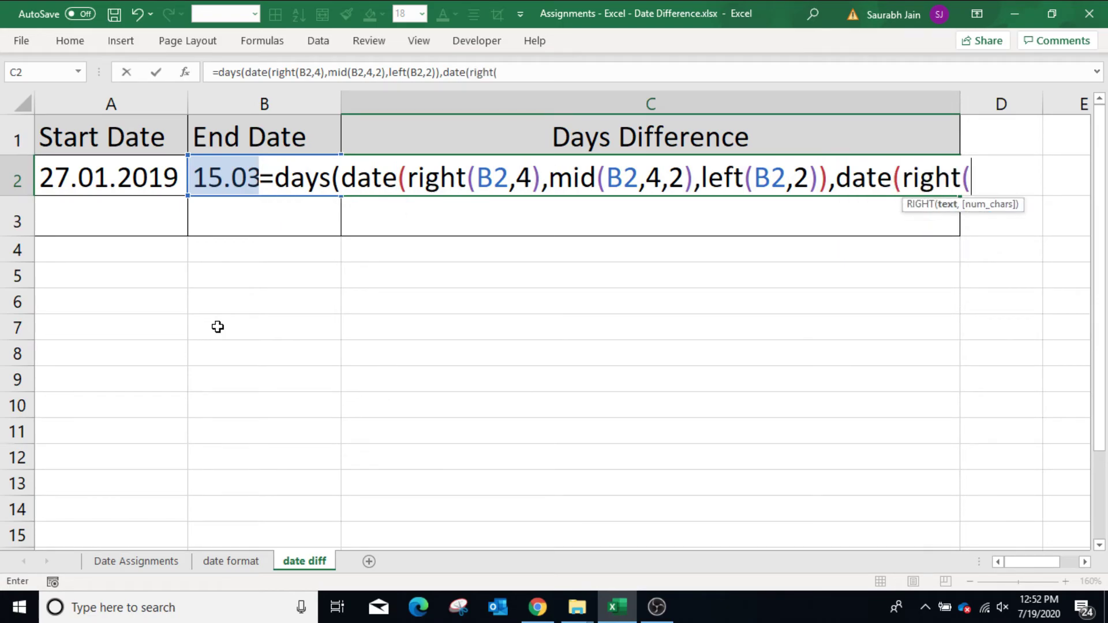
click(118, 182)
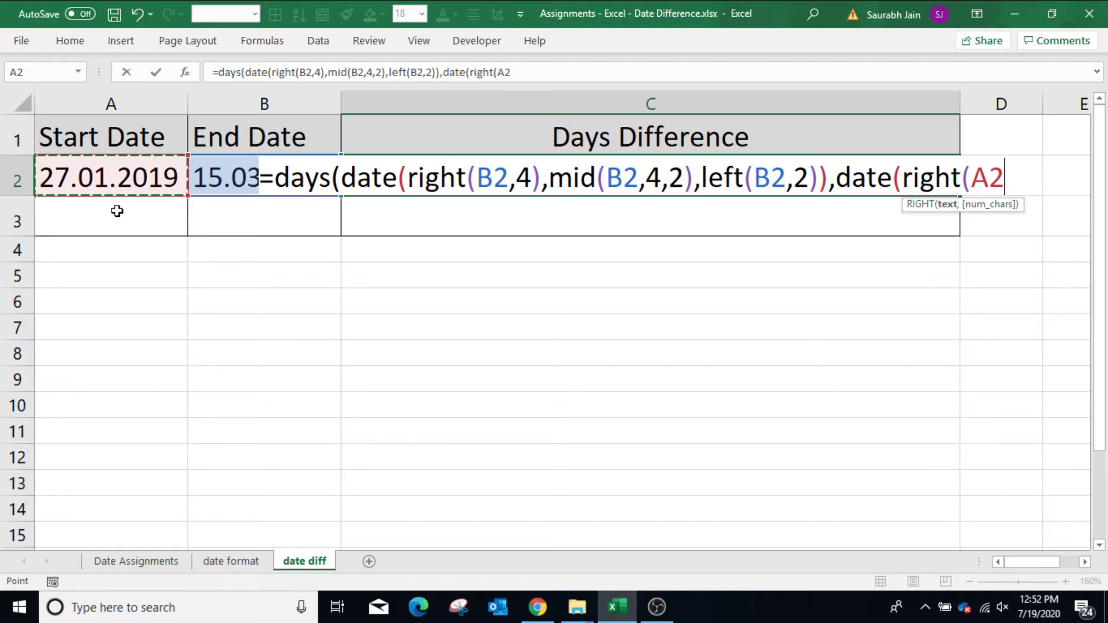
text(,4)
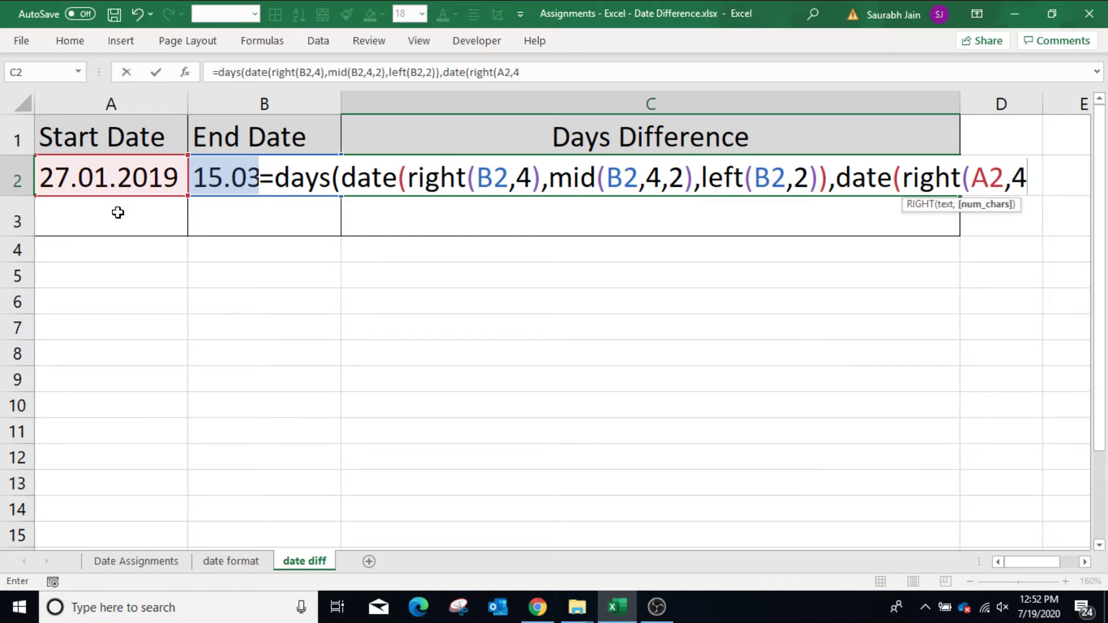
text(),mid)
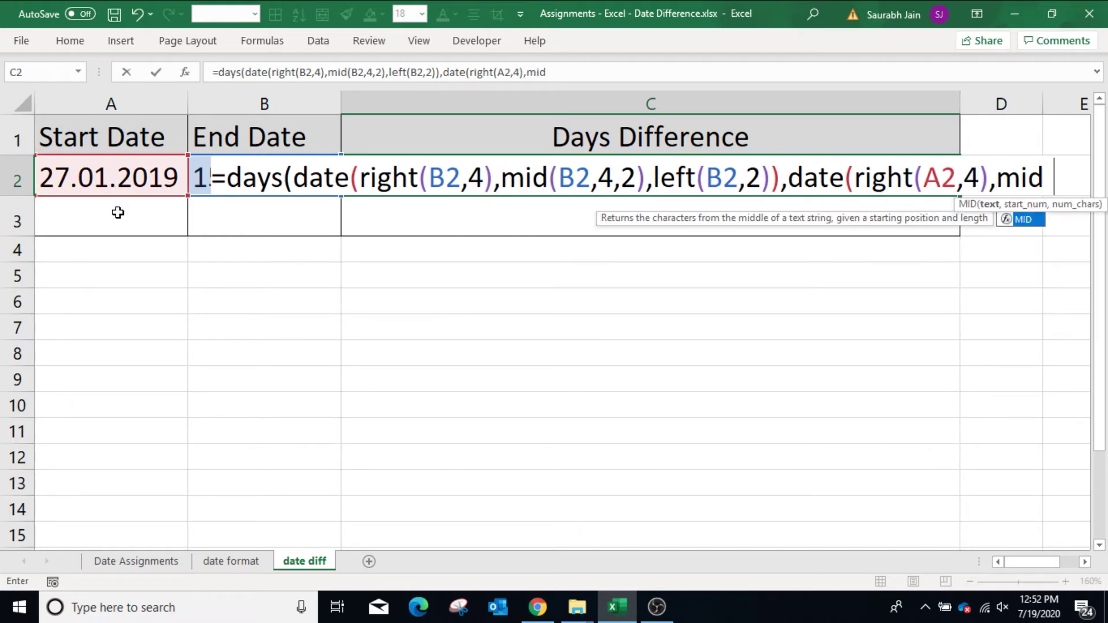
text(()
click(60, 177)
text(,4,2),)
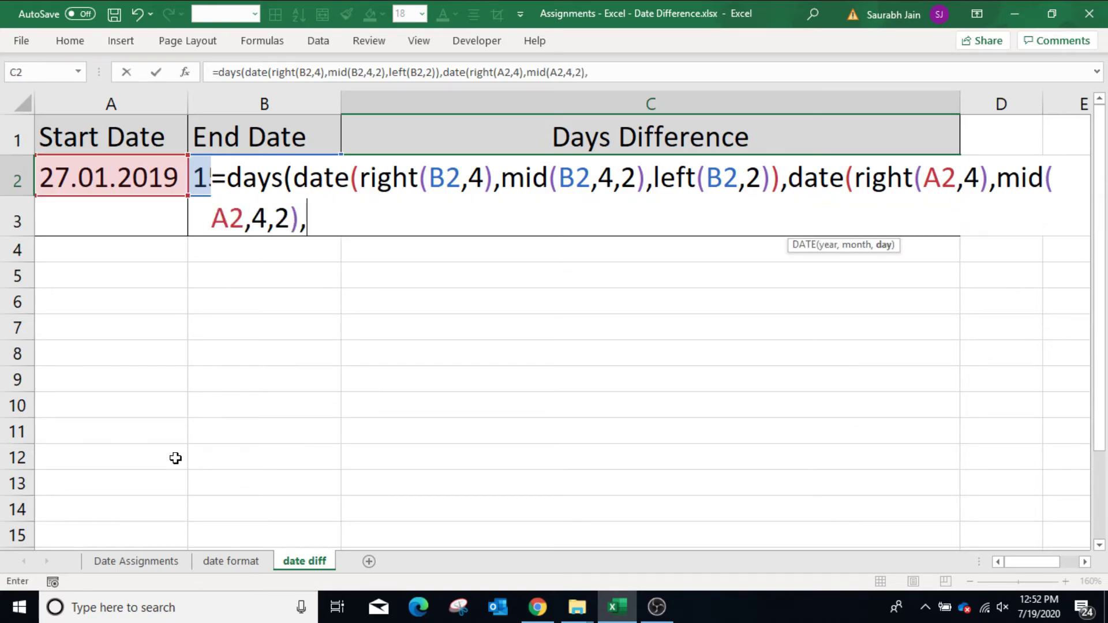
Complete the start-date argument with LEFT(A2,2) as the day, enter the DAYS formula and reselect C2.
text(left()
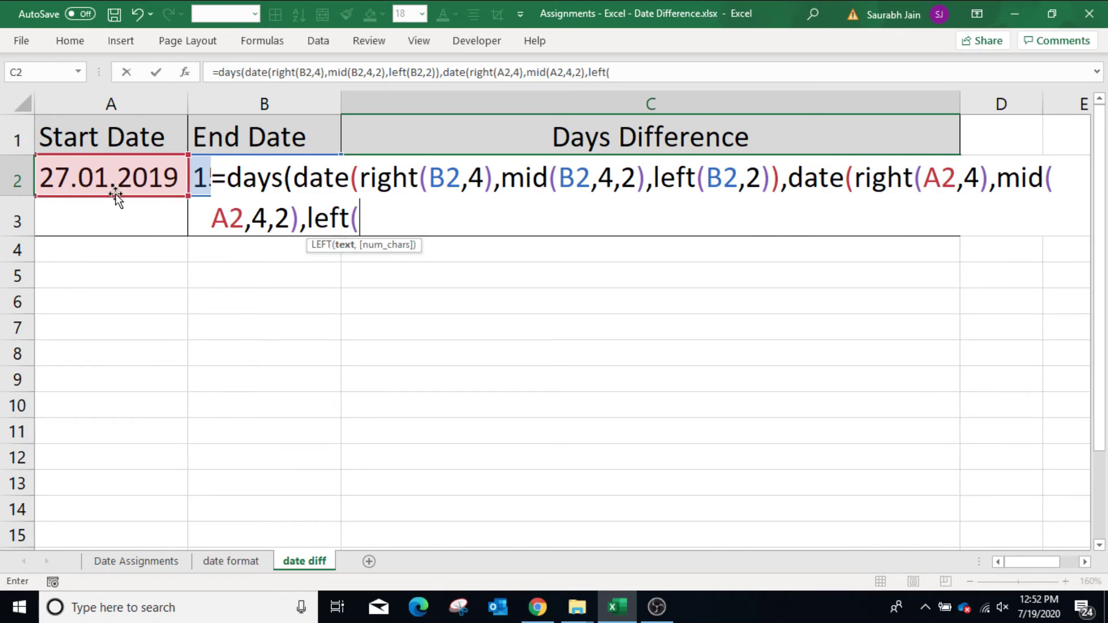
click(116, 173)
text(,2))
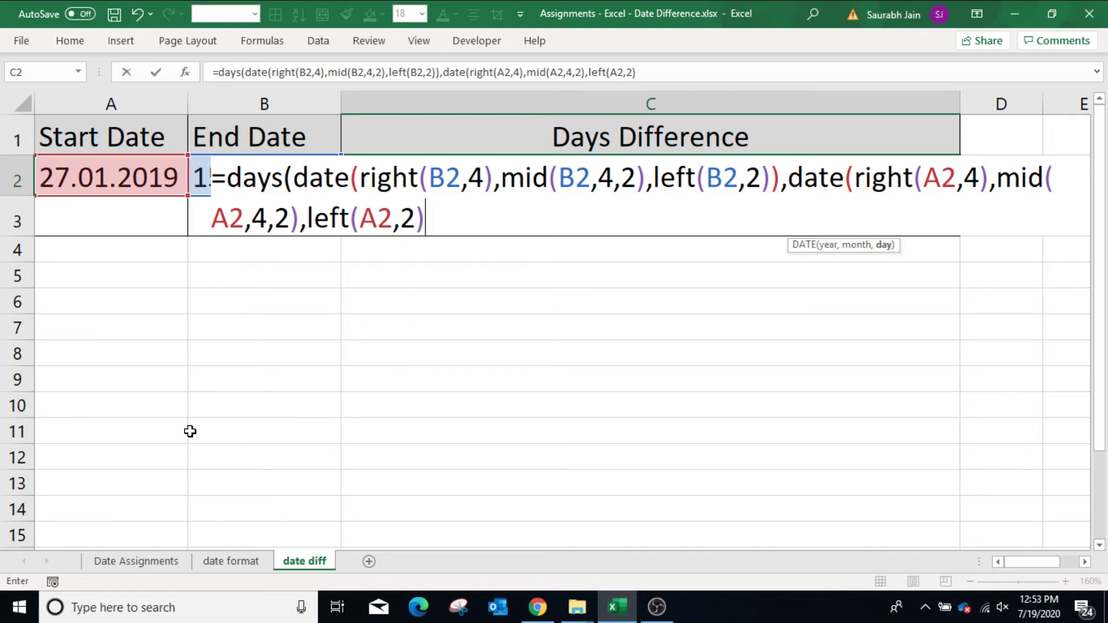
text())
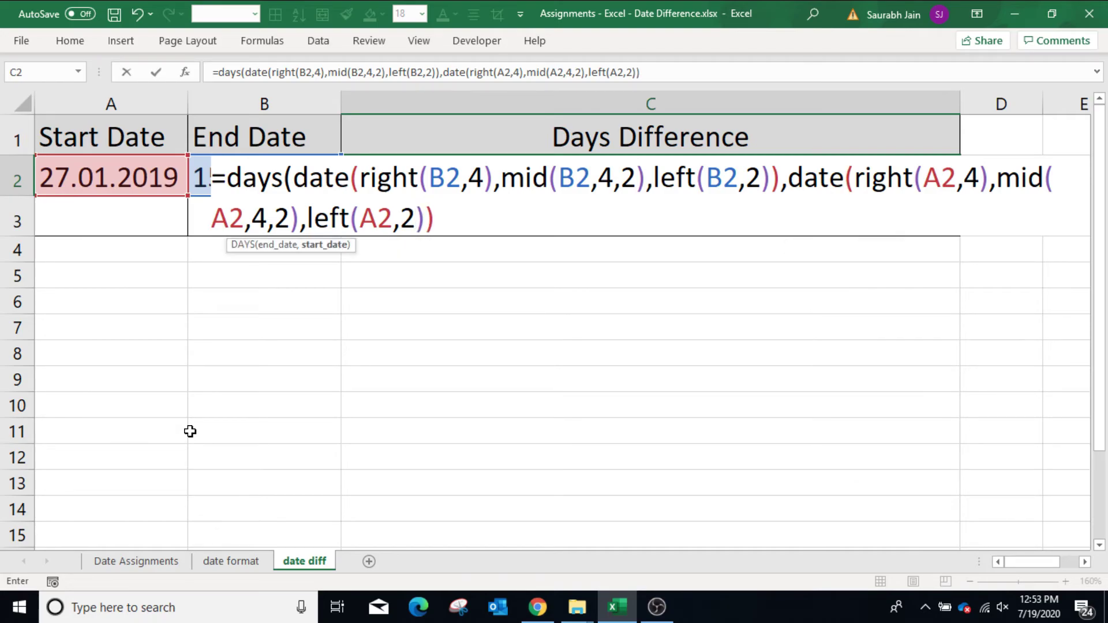
text())
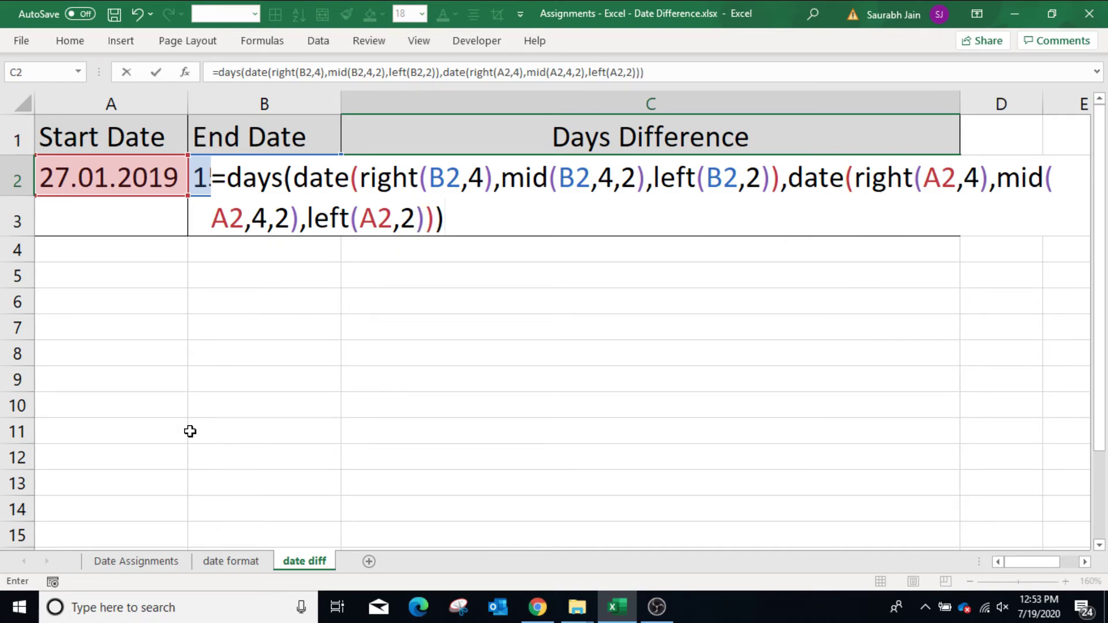
key(Return)
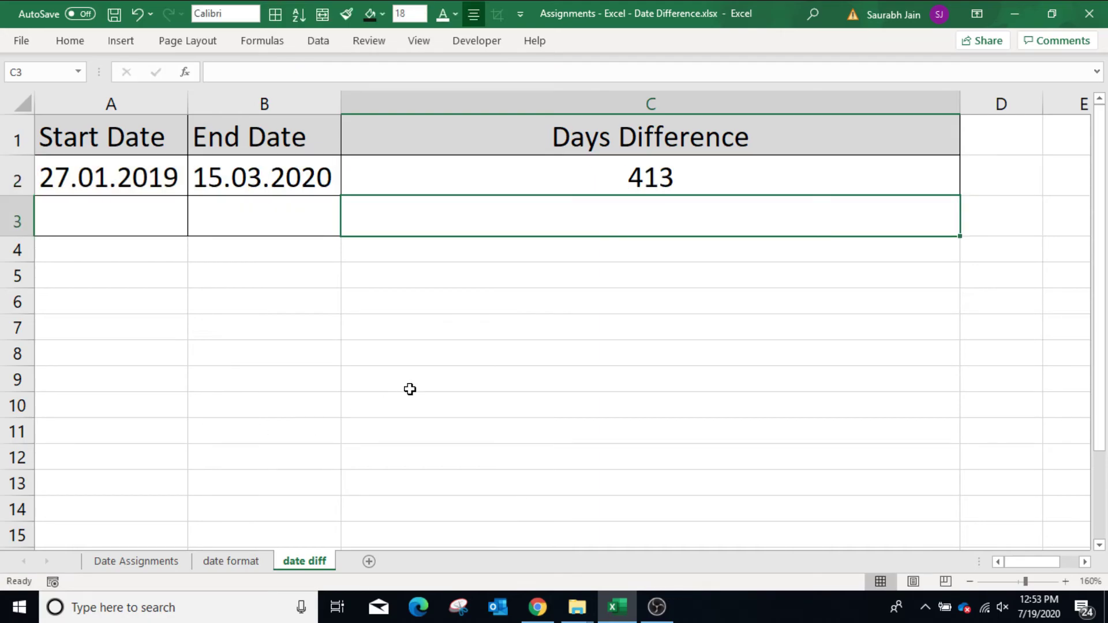
click(465, 184)
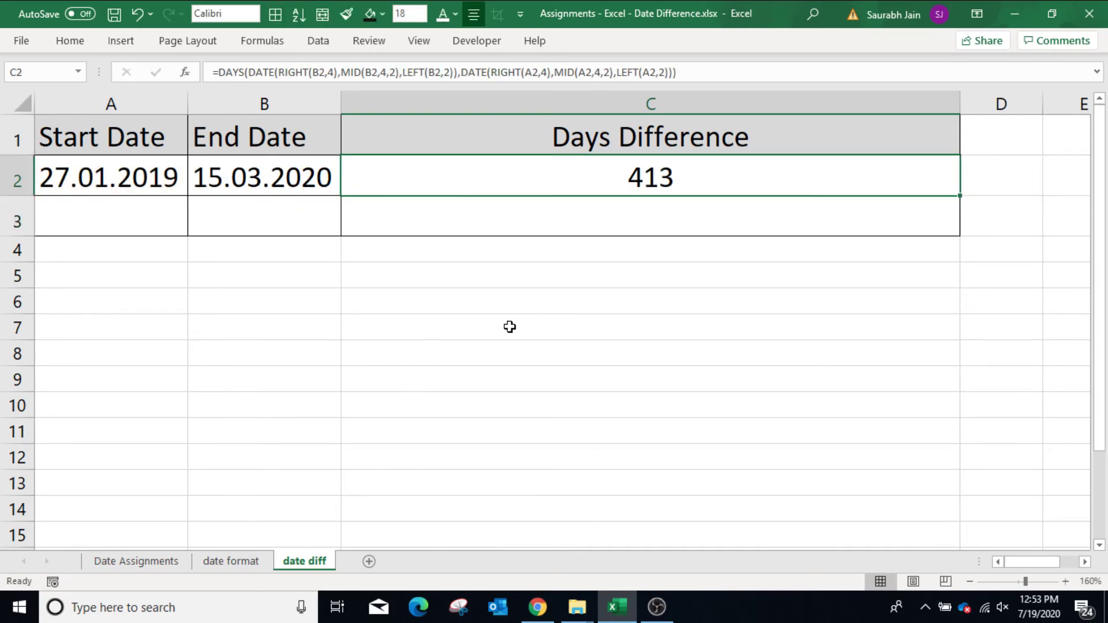